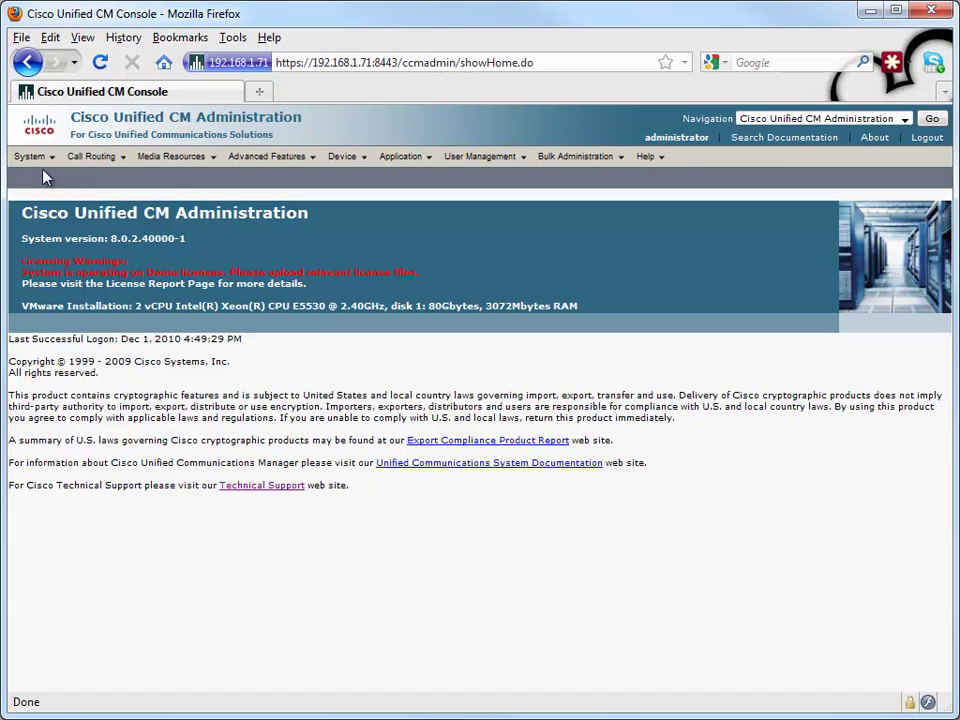
Step: Open the Default Cisco Unified CM group and confirm CM_PUB-8 is its selected member
mouse_move(30, 163)
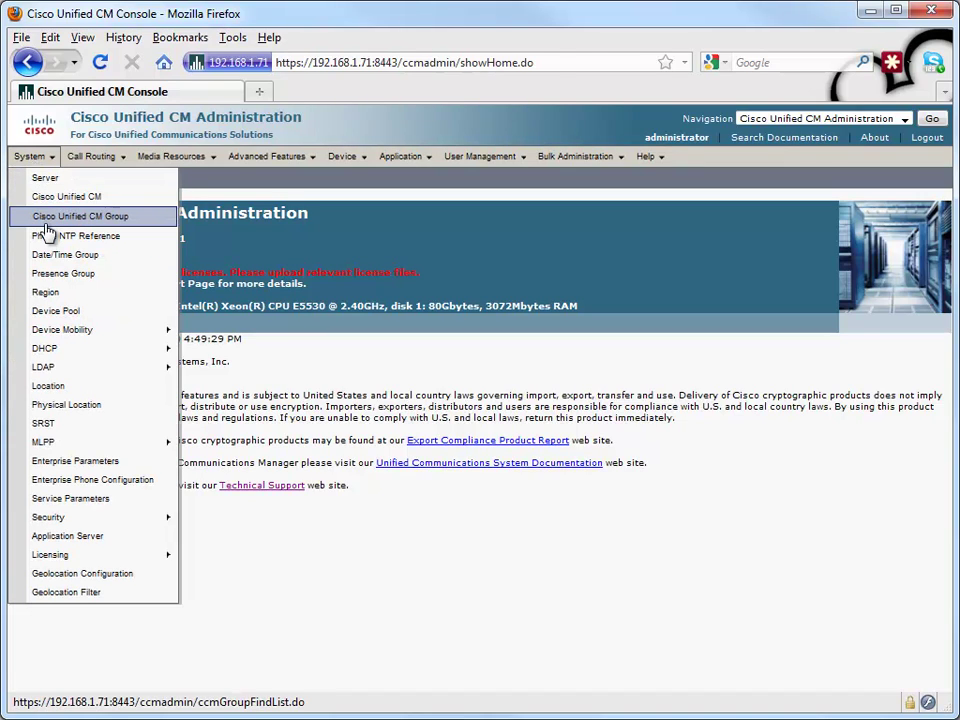
left_click(45, 215)
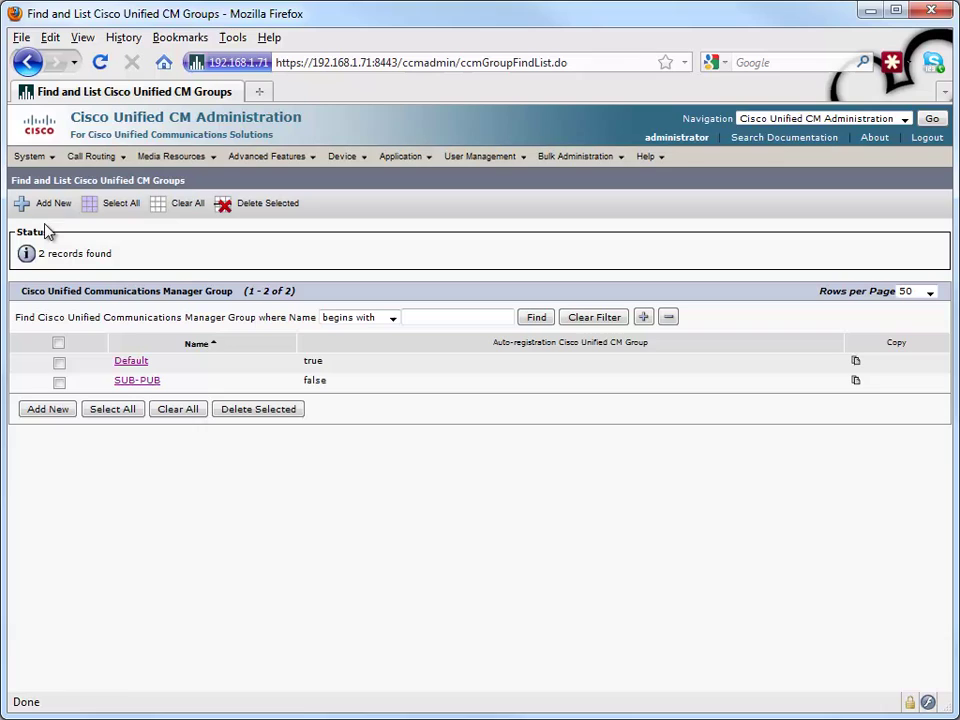
left_click(131, 362)
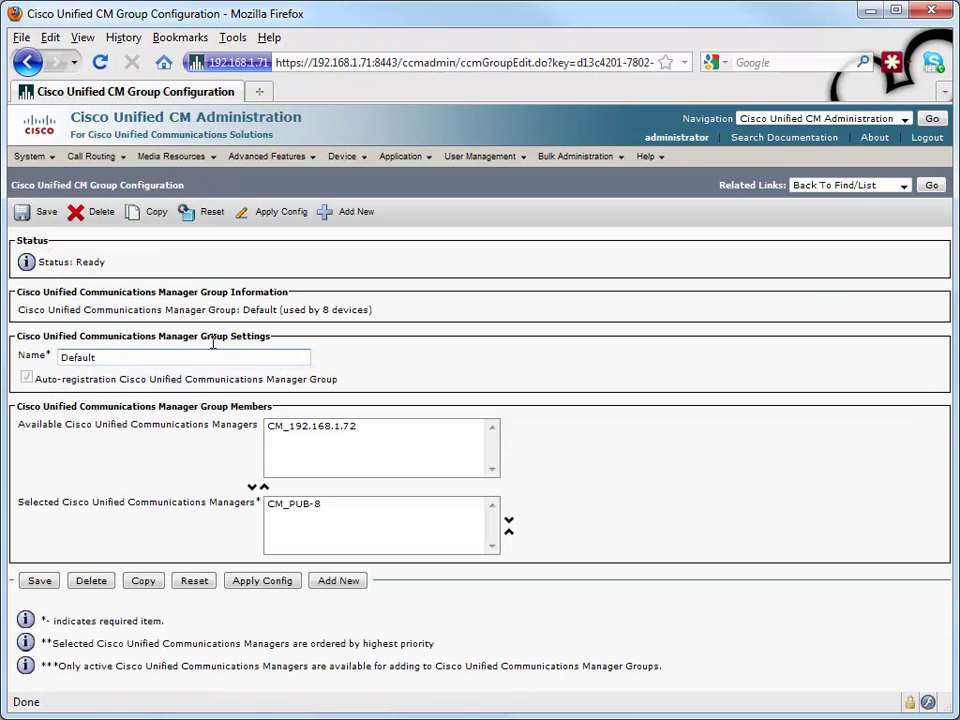
mouse_move(33, 162)
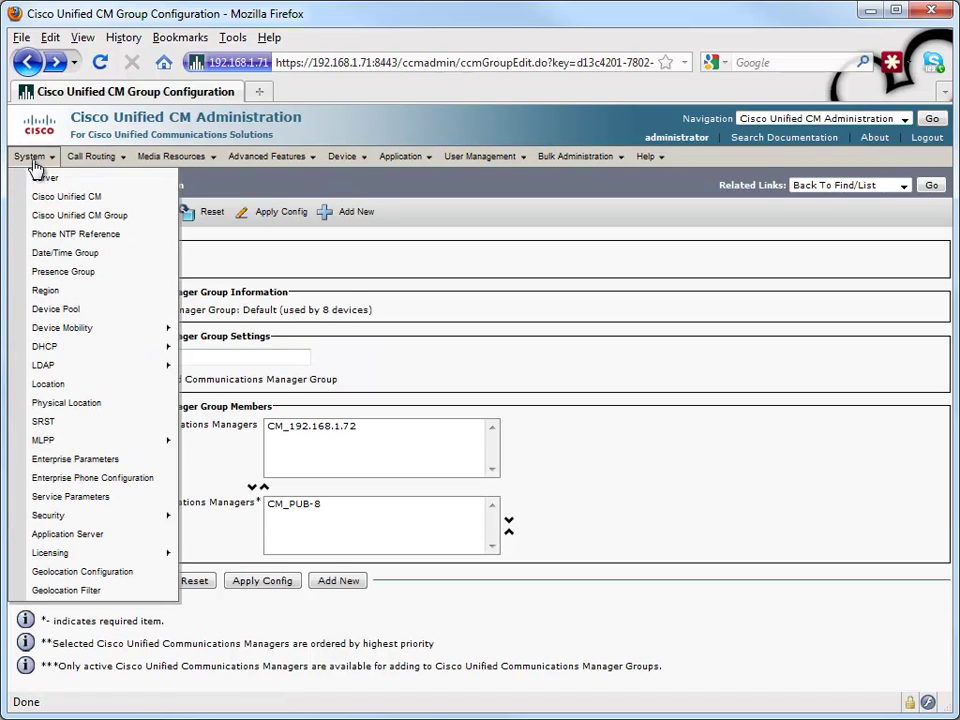
Step: On server CM_PUB-8, set auto-registration DNs 8000 to 8999 and clear 'Auto-registration Disabled'
left_click(40, 197)
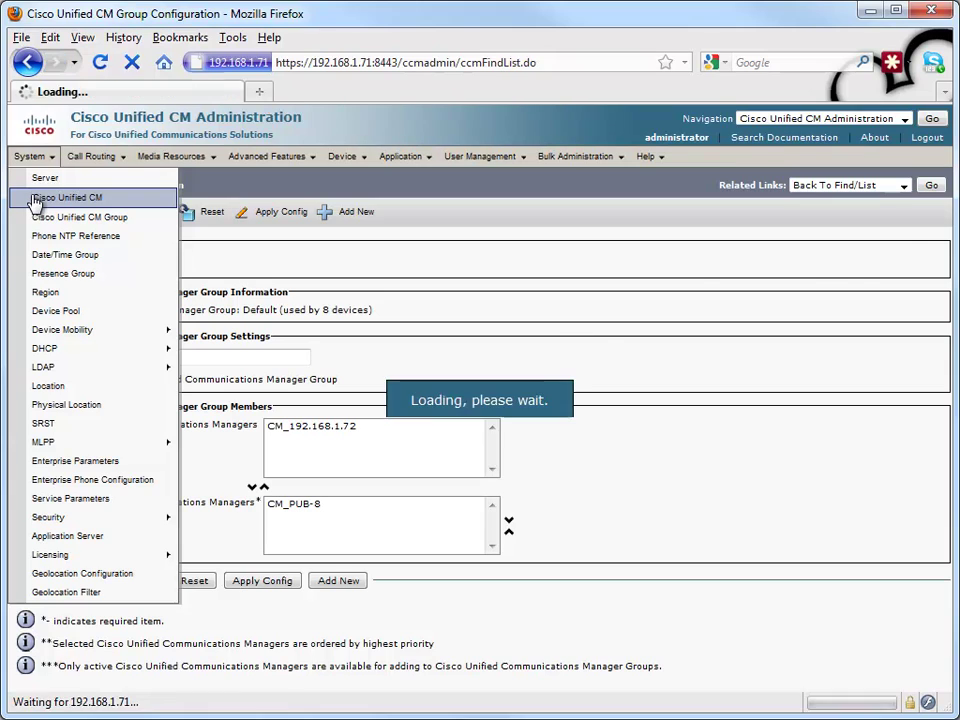
left_click(42, 343)
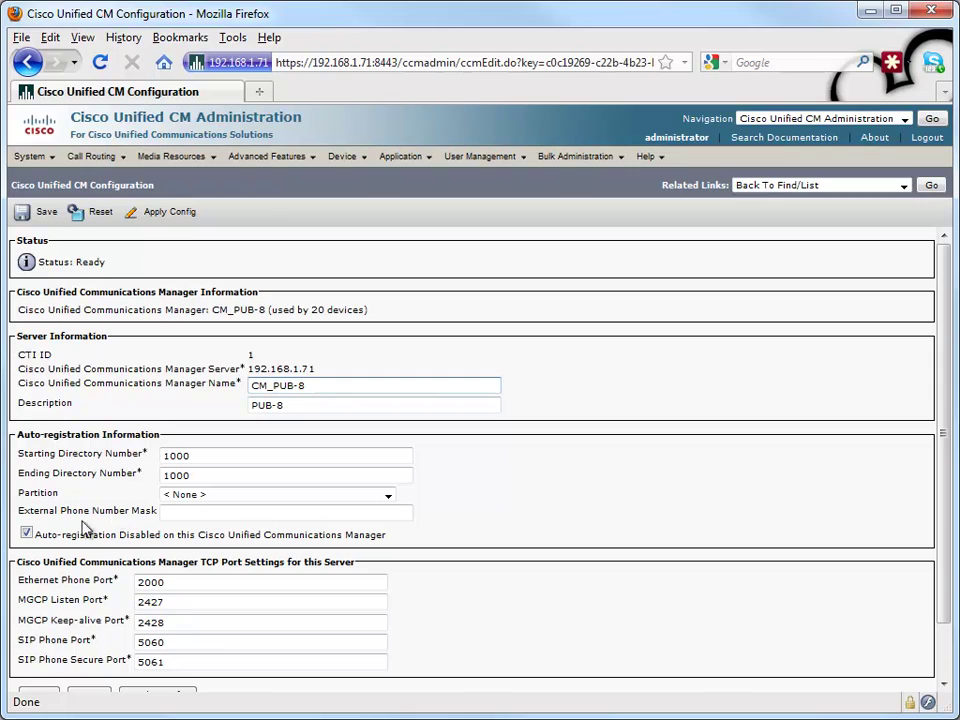
left_click_drag(204, 476, 129, 472)
type("8999")
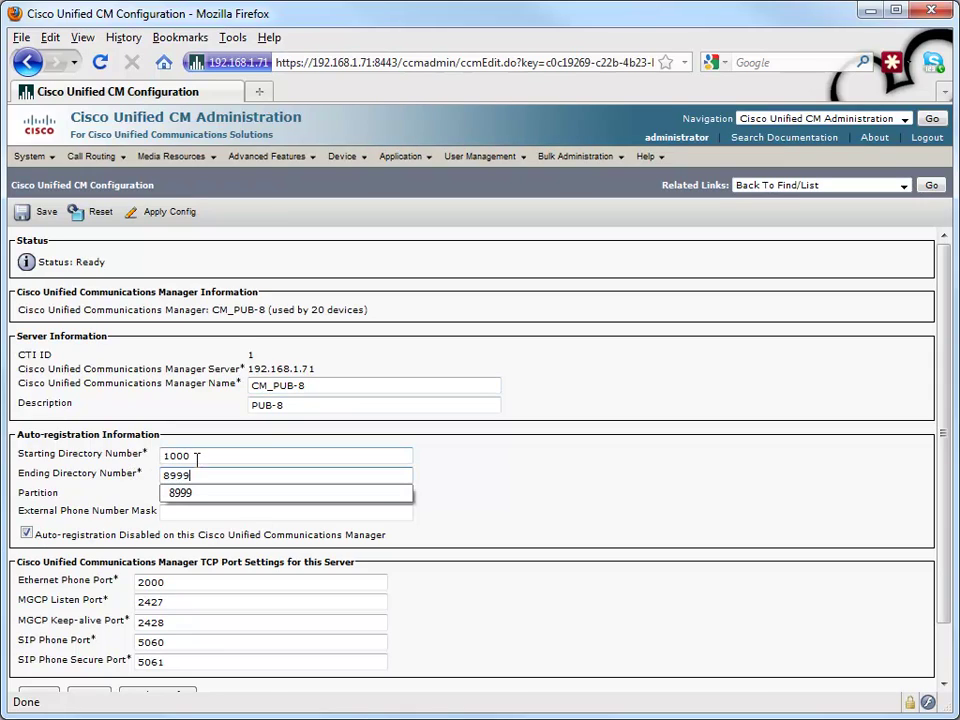
left_click_drag(197, 455, 120, 455)
type("8000")
left_click(27, 533)
left_click(27, 533)
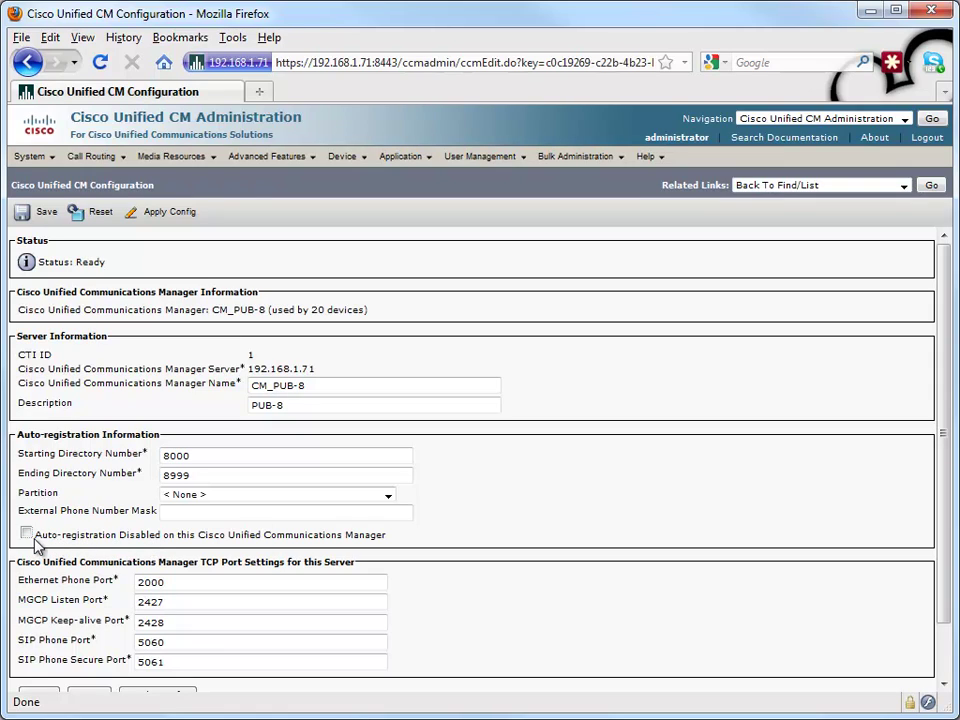
Step: Save the CM_PUB-8 settings and reset all 20 devices registered to it
left_click(36, 218)
left_click(88, 221)
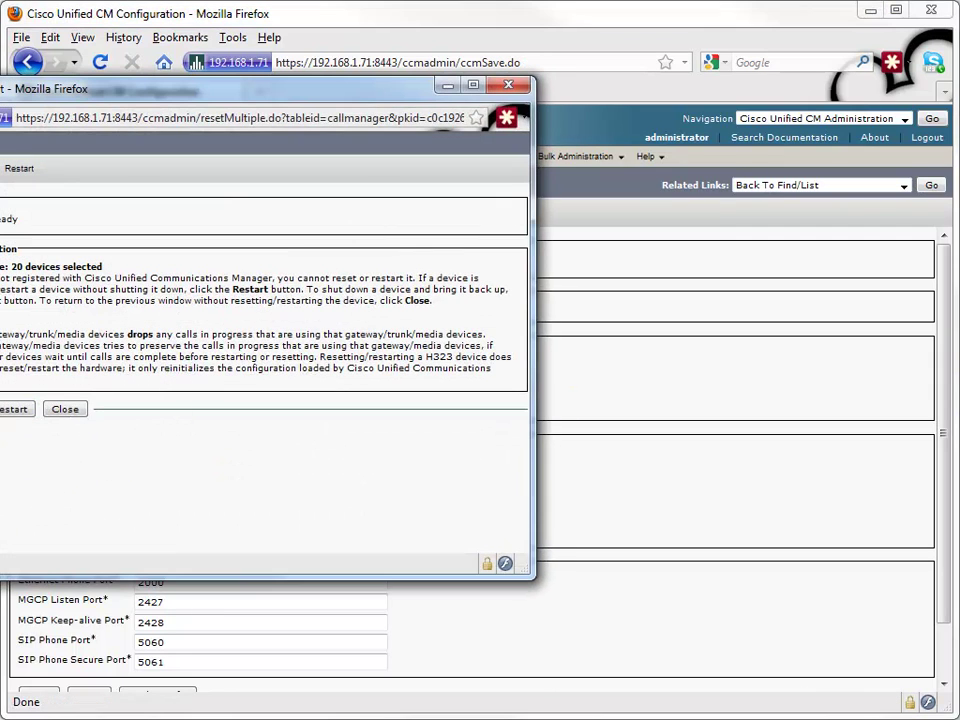
left_click(12, 409)
left_click(65, 410)
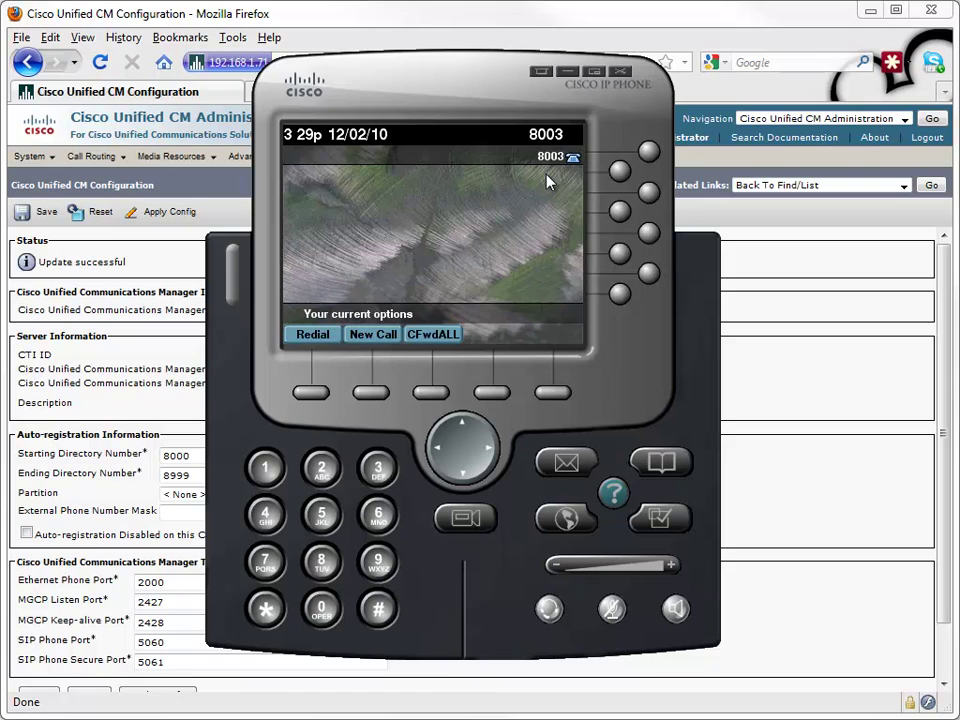
Step: Minimize the softphone and open the phone list entry described 'Auto 8003'
left_click(182, 270)
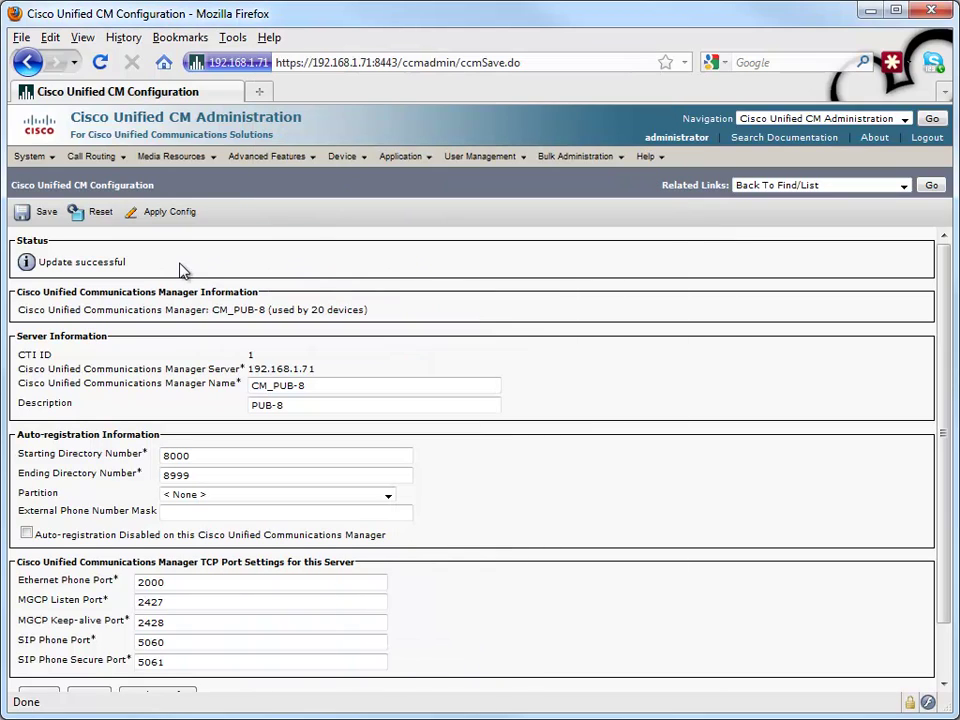
mouse_move(346, 160)
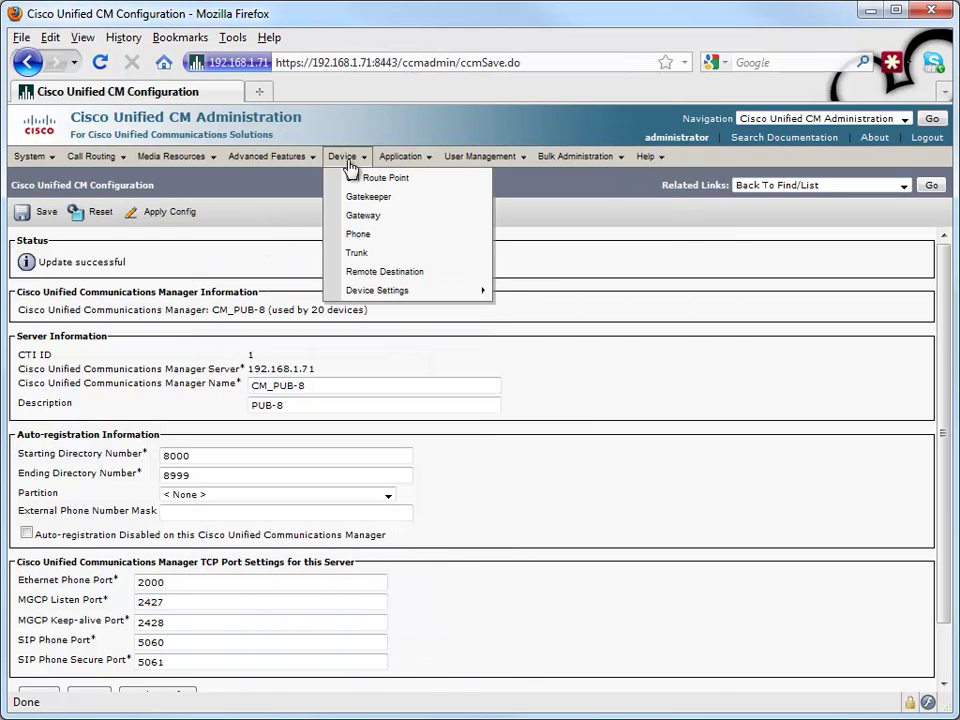
left_click(356, 238)
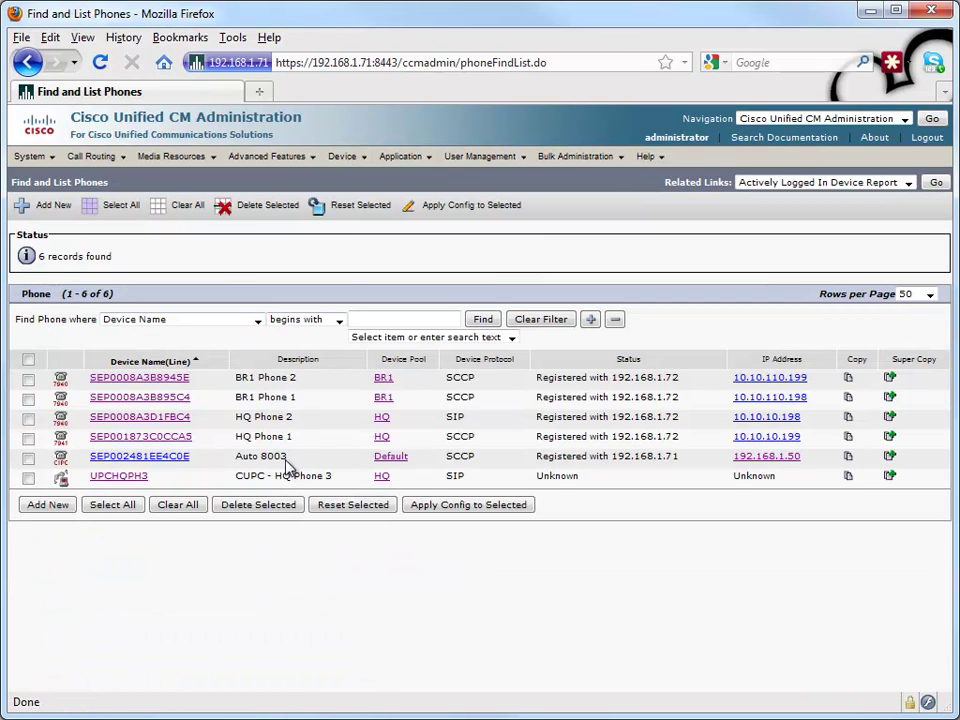
left_click_drag(288, 456, 234, 458)
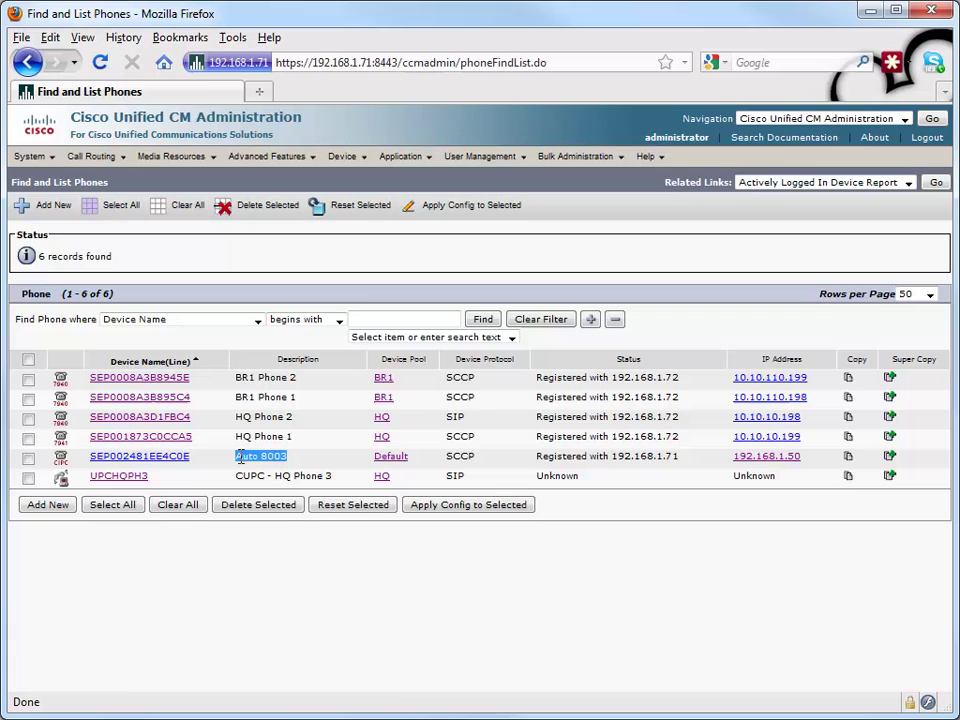
left_click(143, 458)
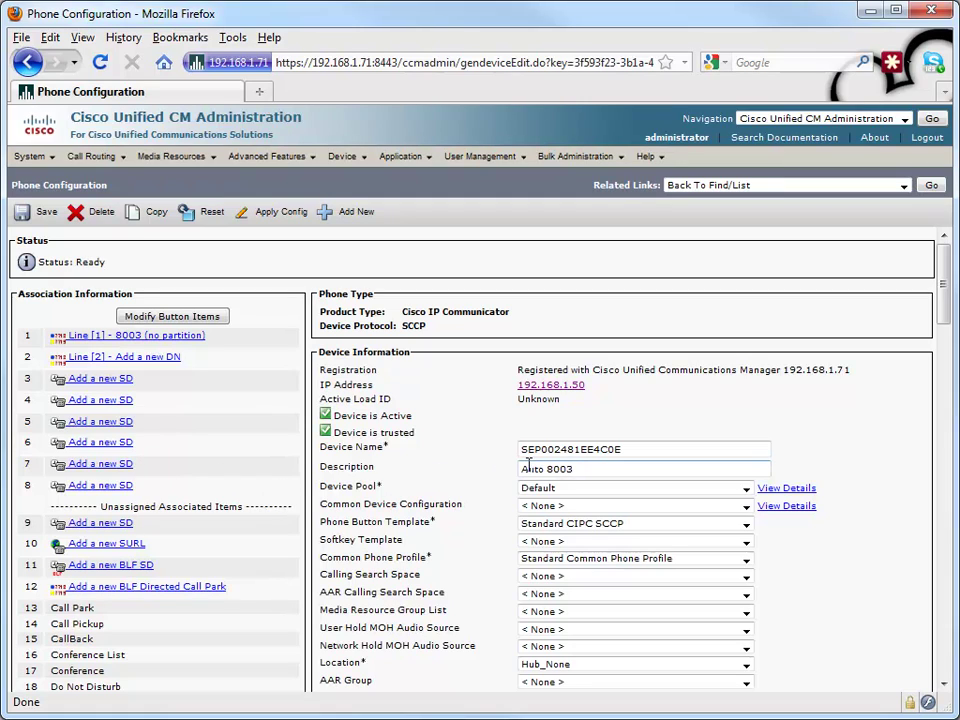
Step: Set description HQ Phone 4, device pool HQ, calling search space CSS-HQ-INTL, and save the phone
left_click_drag(601, 467, 422, 461)
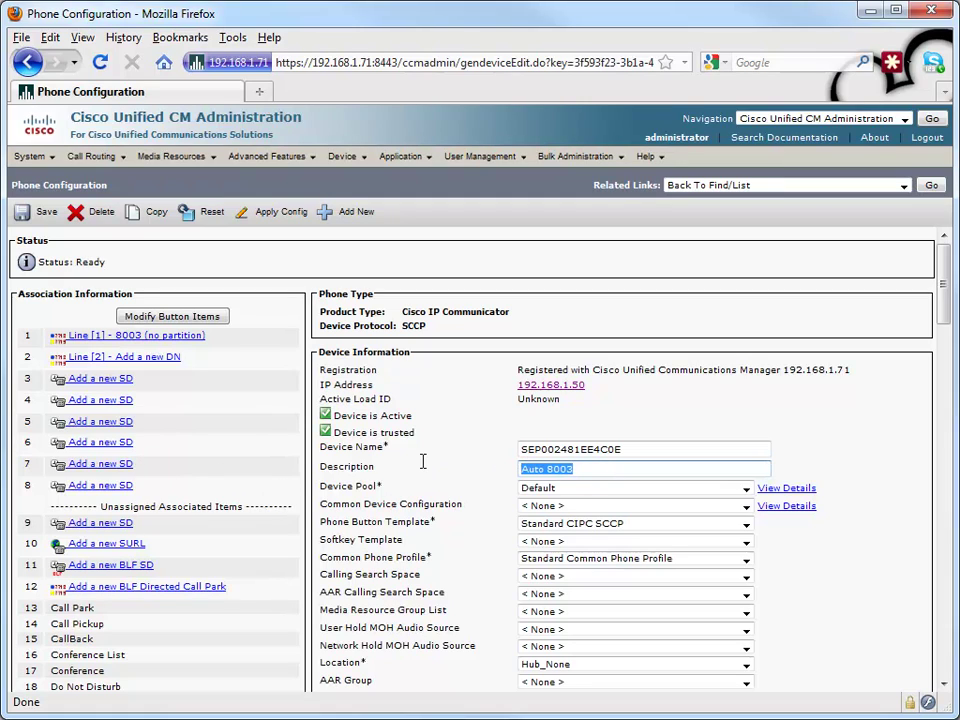
type("HQ ")
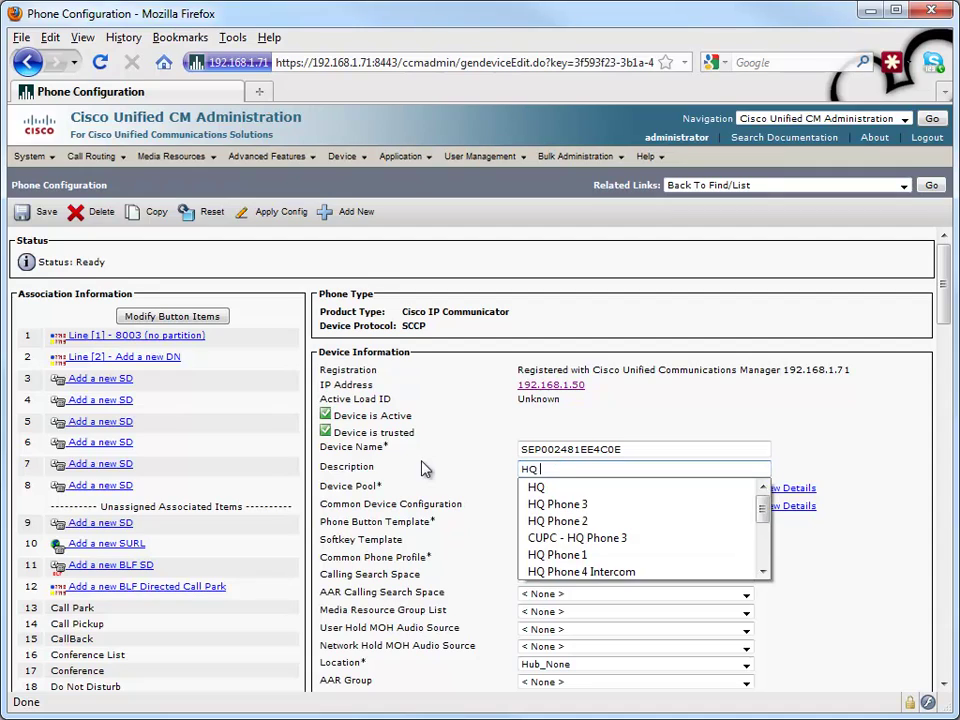
type("Phone")
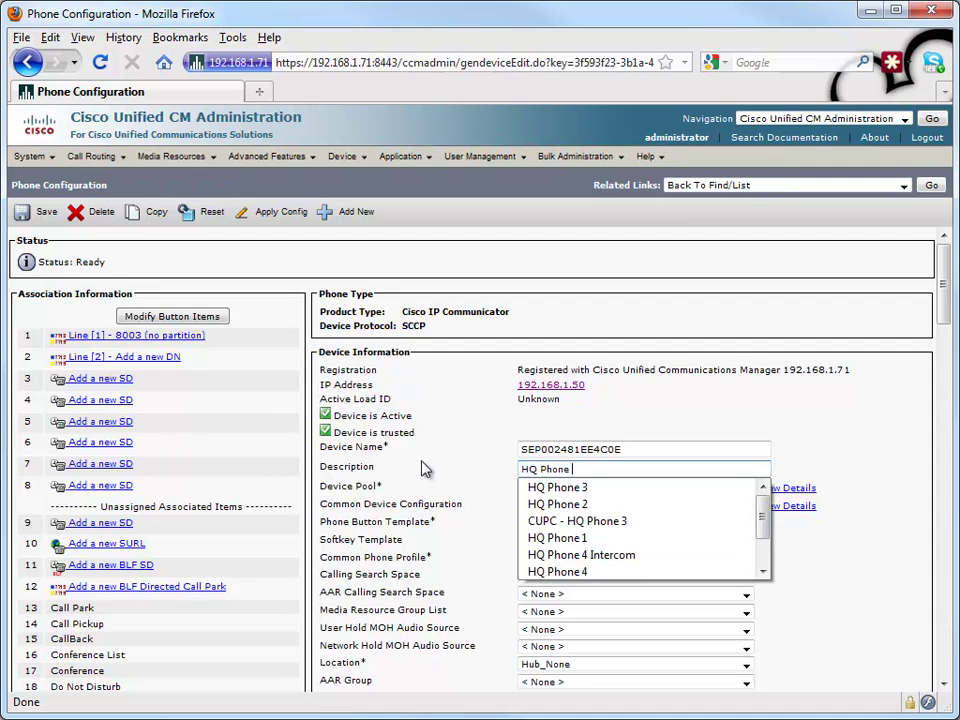
type(" 4")
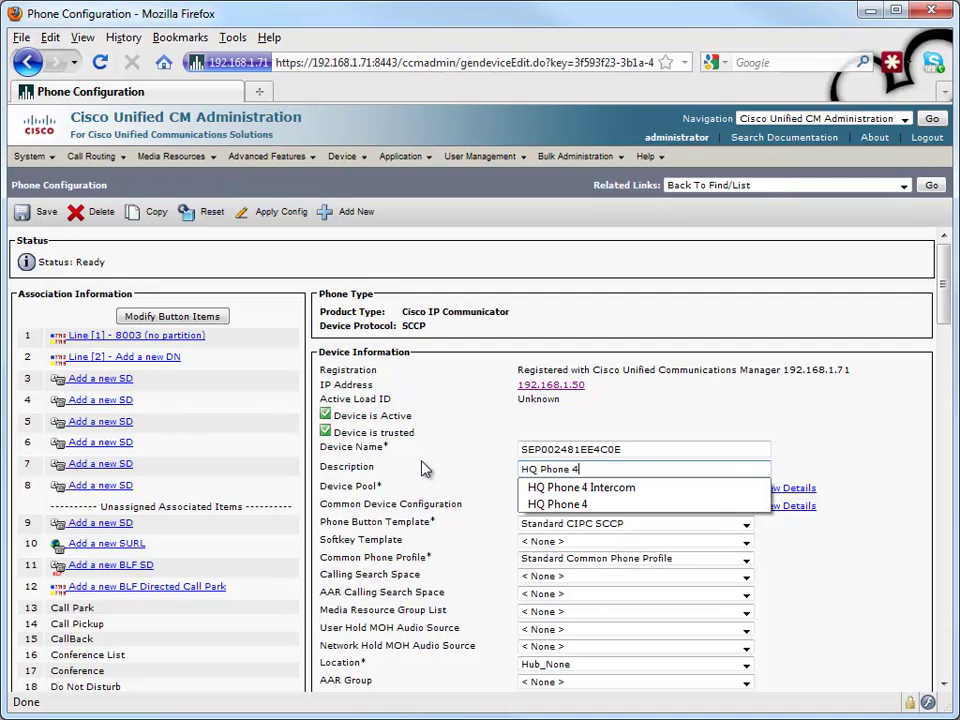
left_click(684, 433)
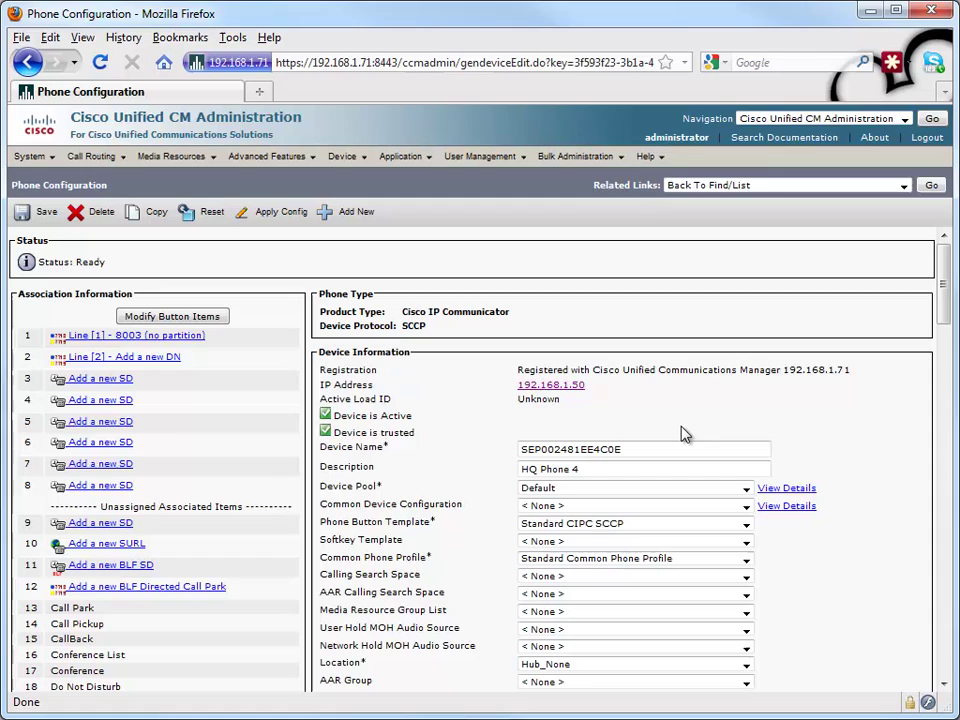
left_click(552, 488)
left_click(543, 549)
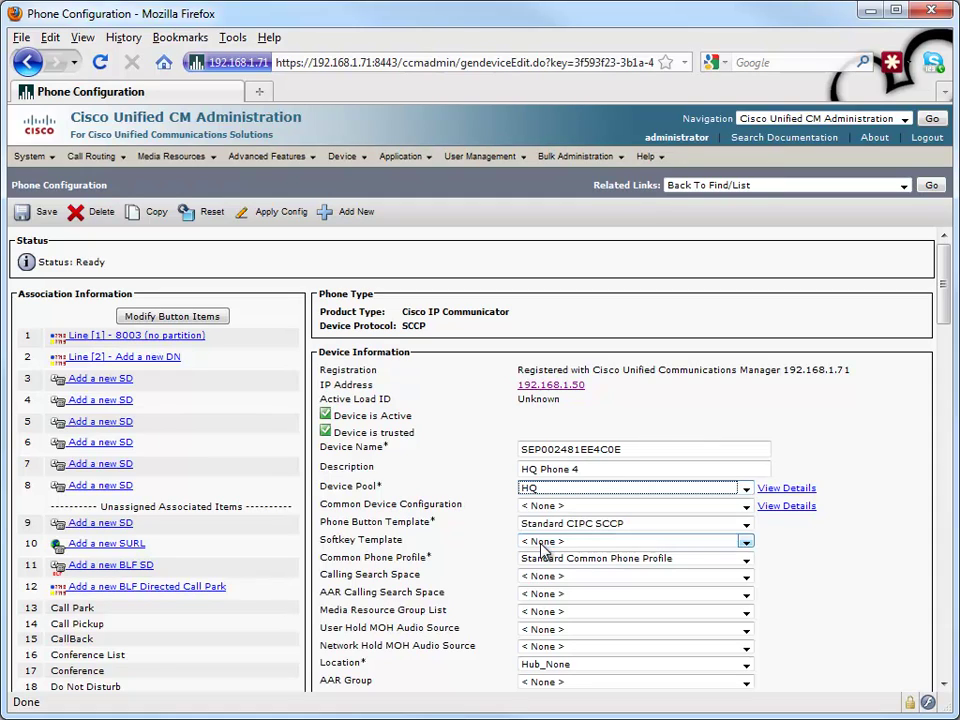
left_click(546, 577)
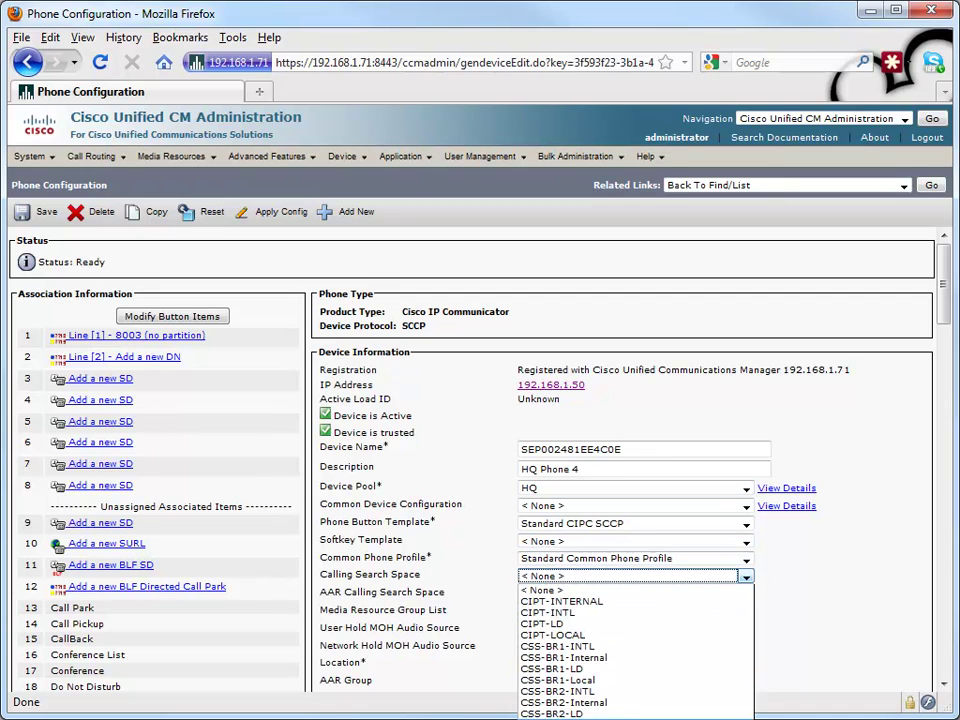
left_click(560, 719)
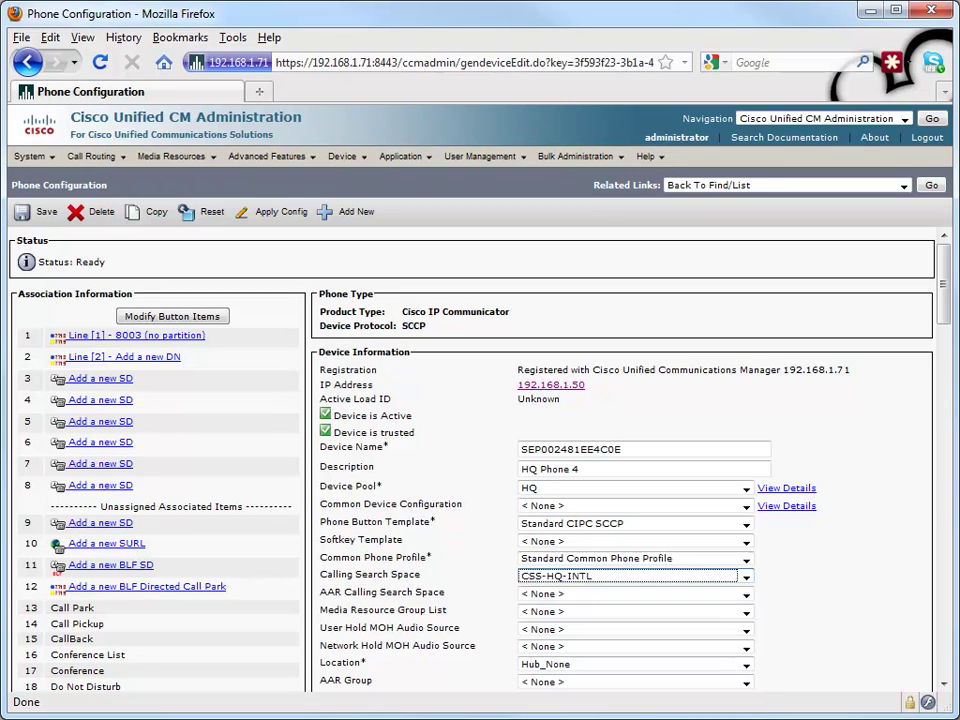
left_click(20, 213)
left_click(470, 388)
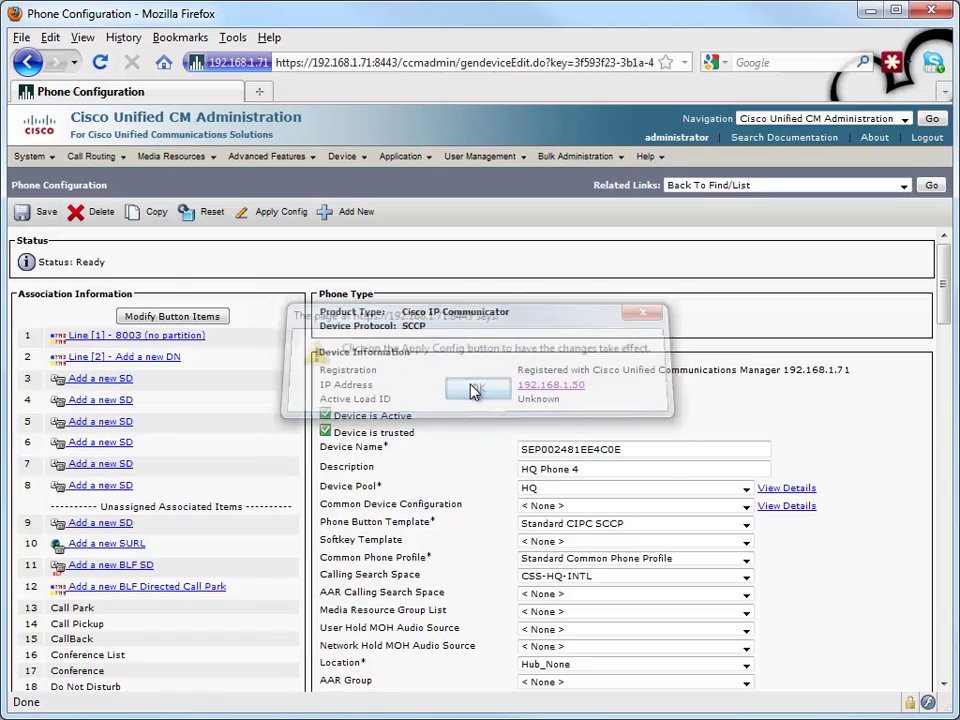
Step: Change line 1's directory number from 8003 to 2004 in route partition HQ-Internal
left_click(165, 337)
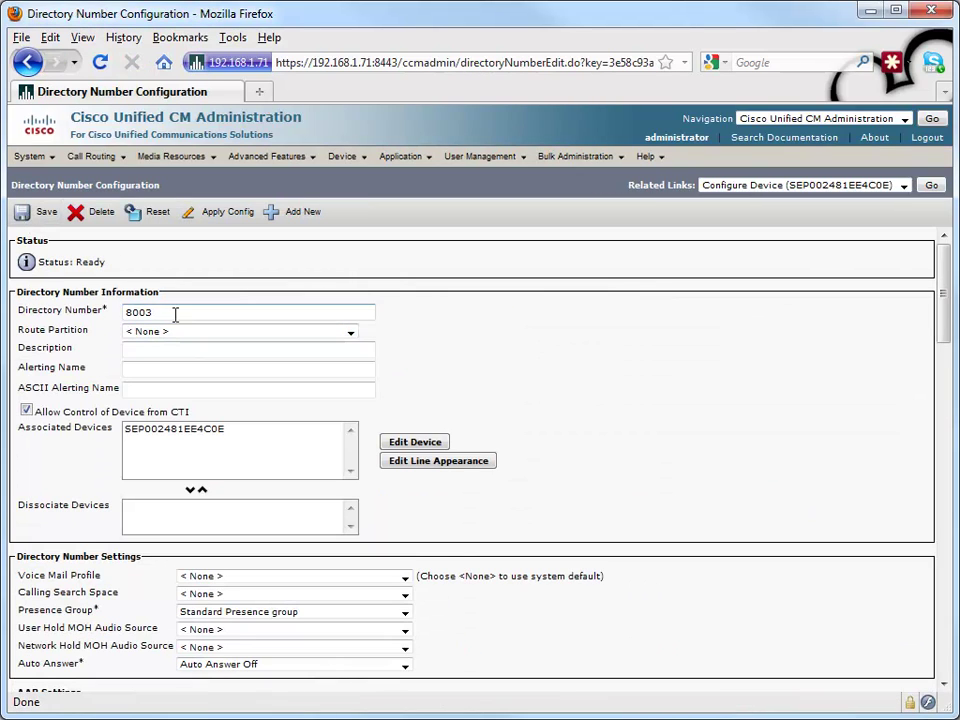
left_click_drag(171, 311, 70, 303)
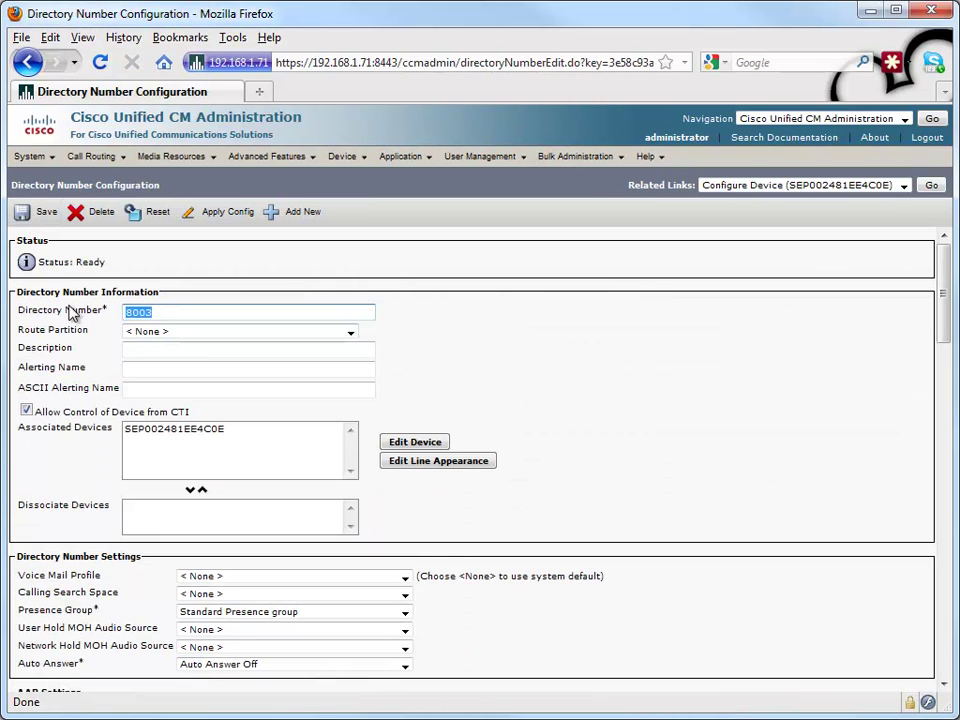
type("2004")
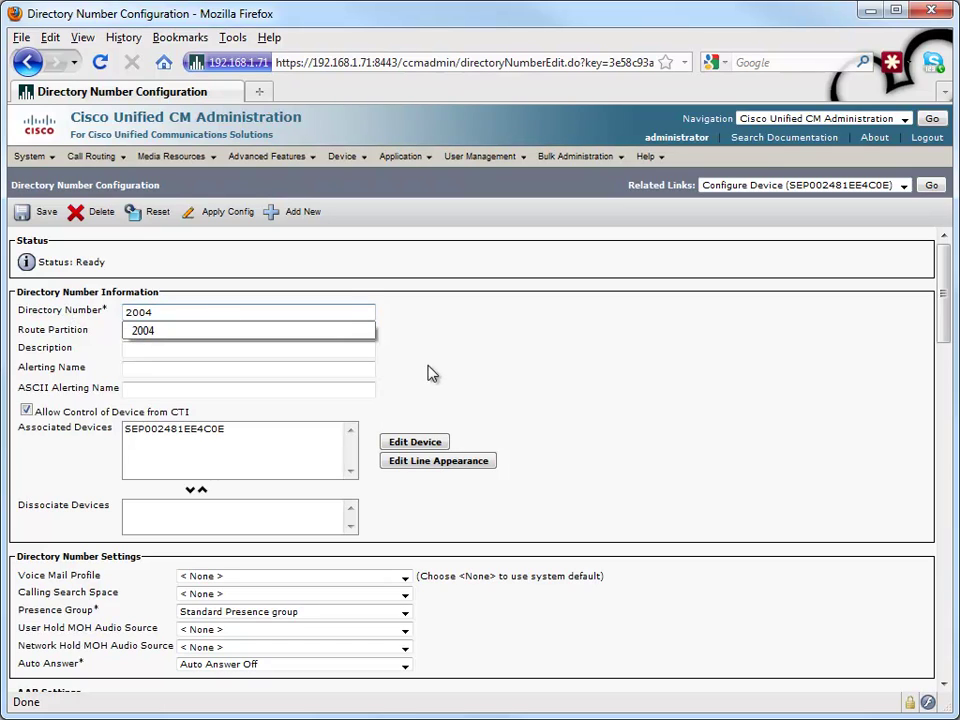
left_click(437, 371)
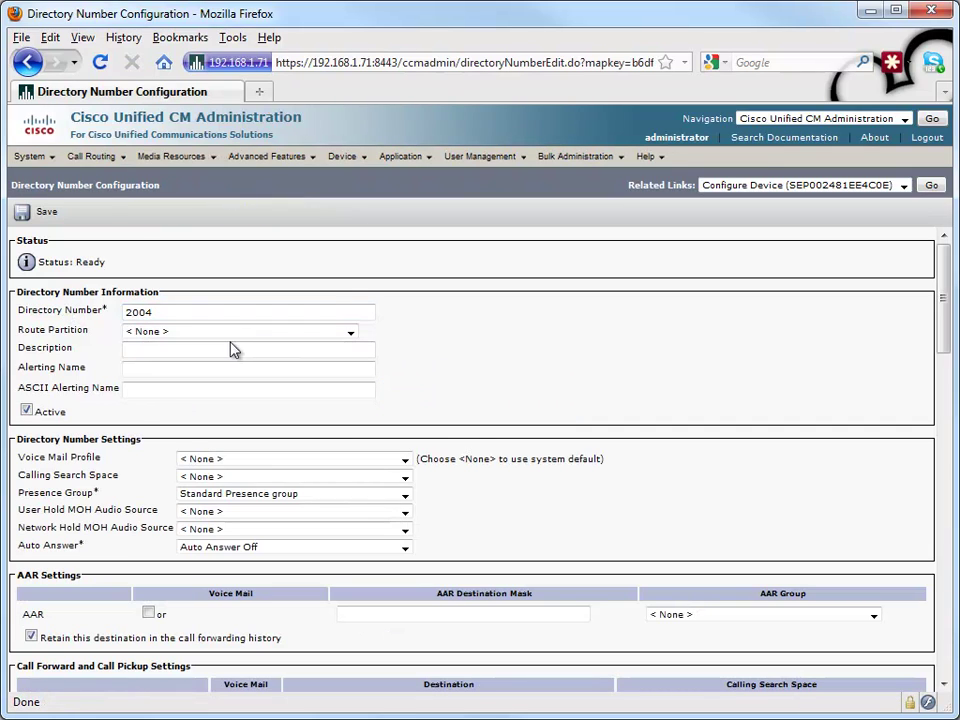
left_click(229, 333)
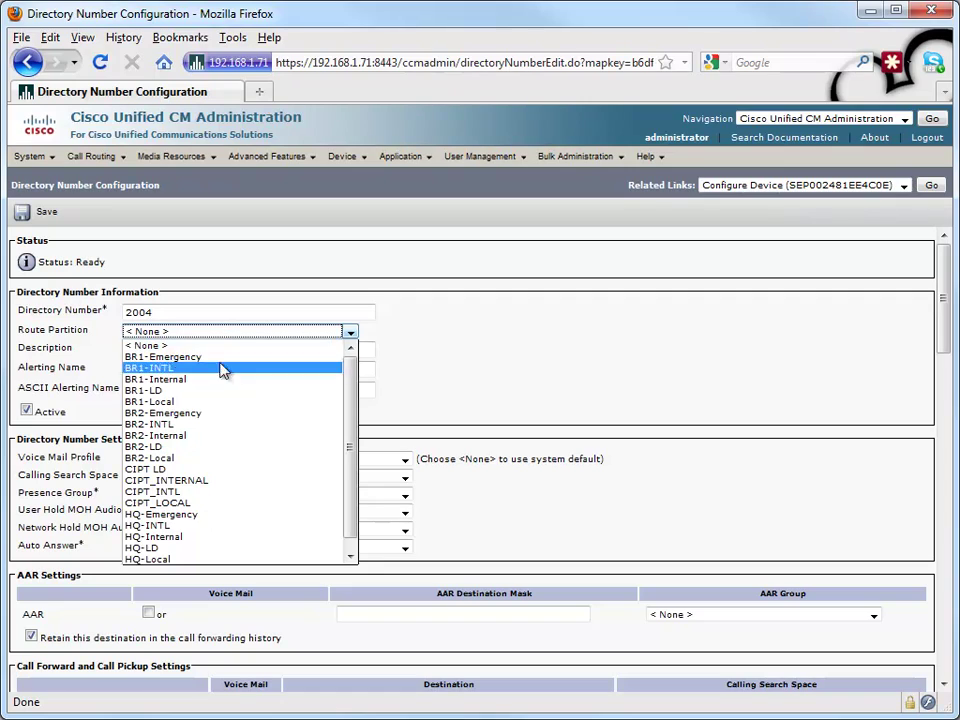
left_click(155, 537)
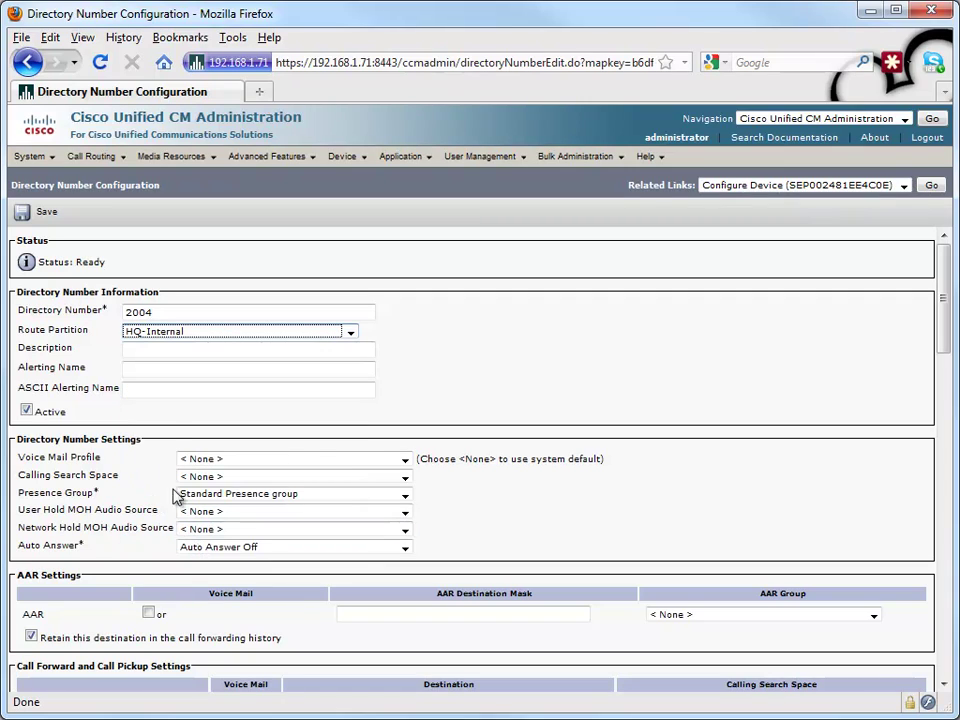
Step: Fill the line description, alerting name and ASCII alerting name with HQ Phone 4
left_click(148, 350)
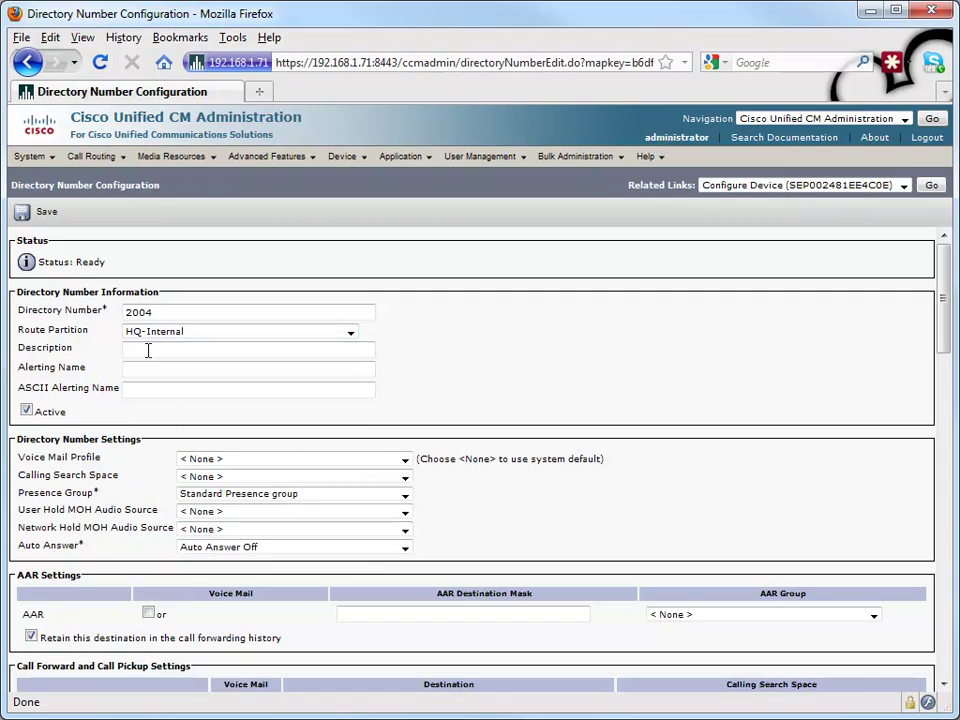
type("HQ Phone 4")
left_click(63, 350)
key("ctrl+c")
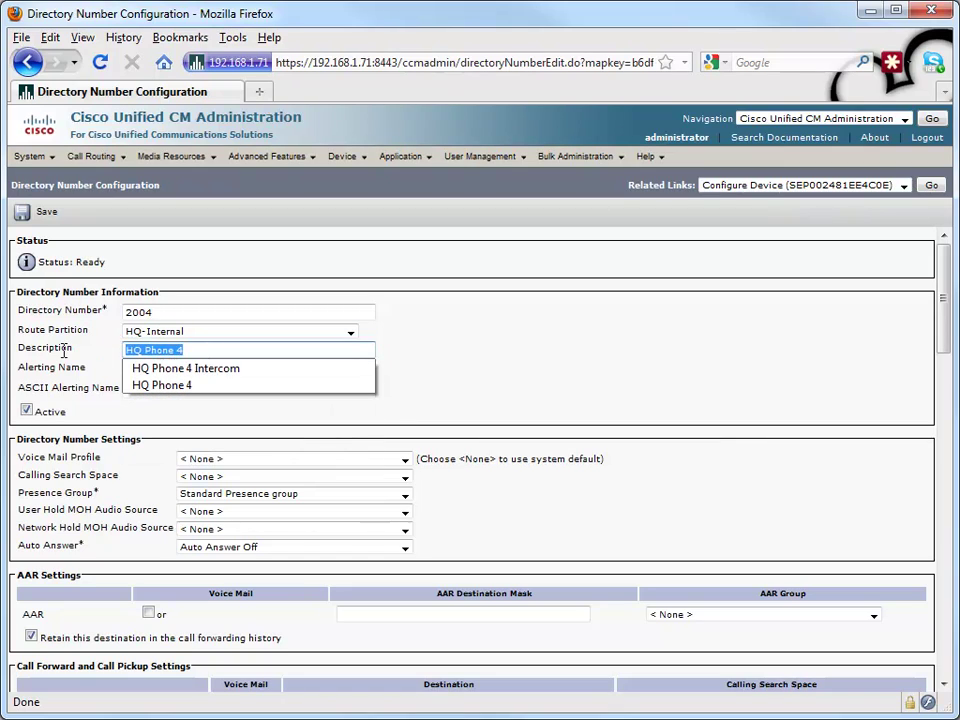
left_click(167, 354)
left_click(150, 369)
key("ctrl+v")
left_click(392, 409)
Step: Set the line's internal caller ID display and ASCII display to HQ Phone 4
scroll(497, 431, "down", 8)
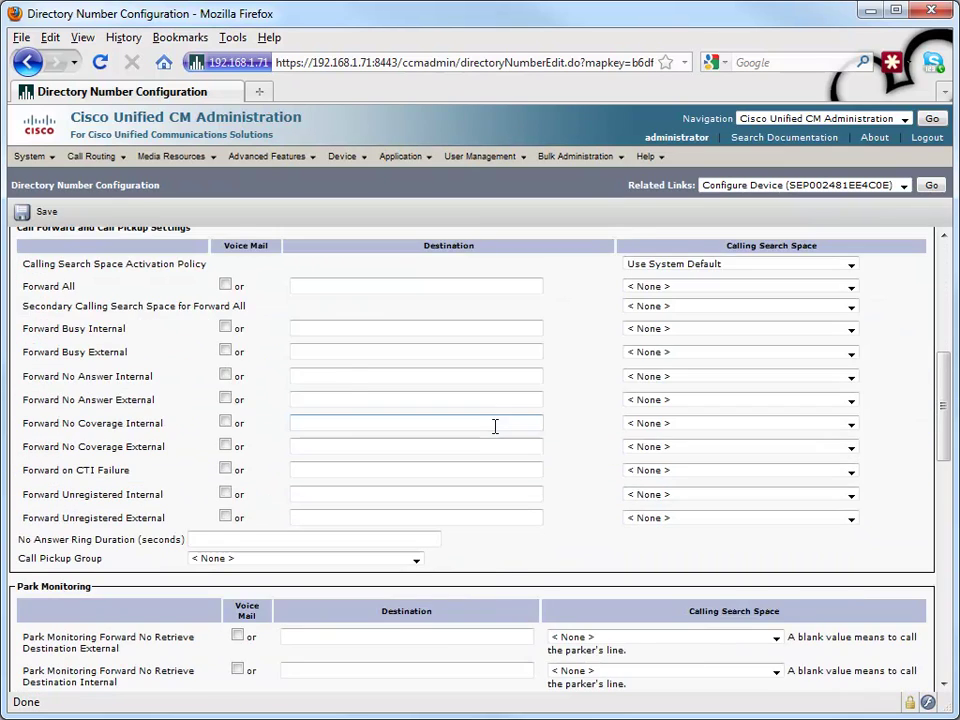
scroll(495, 426, "down", 10)
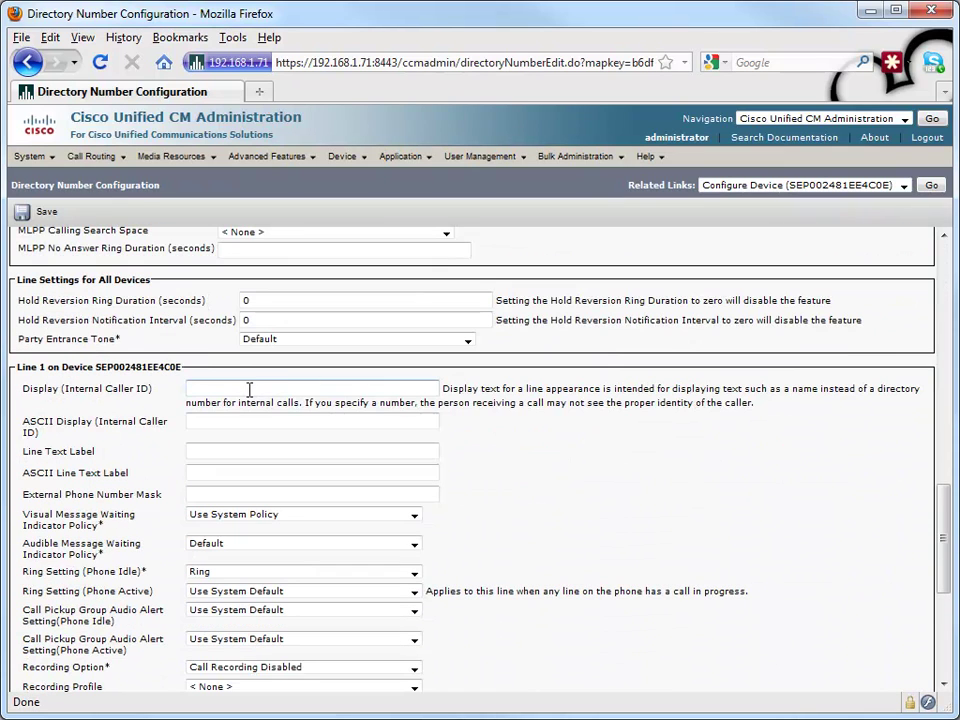
left_click(248, 389)
key("ctrl+v")
left_click(225, 422)
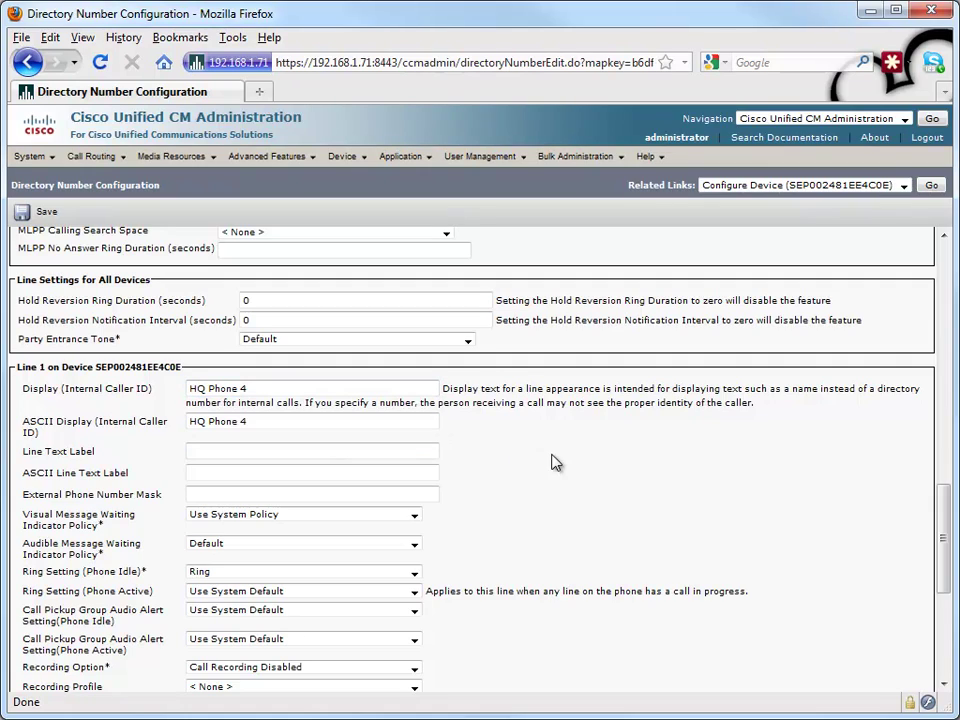
Step: Enter external phone number mask +14082222XXX and save the line
left_click(208, 494)
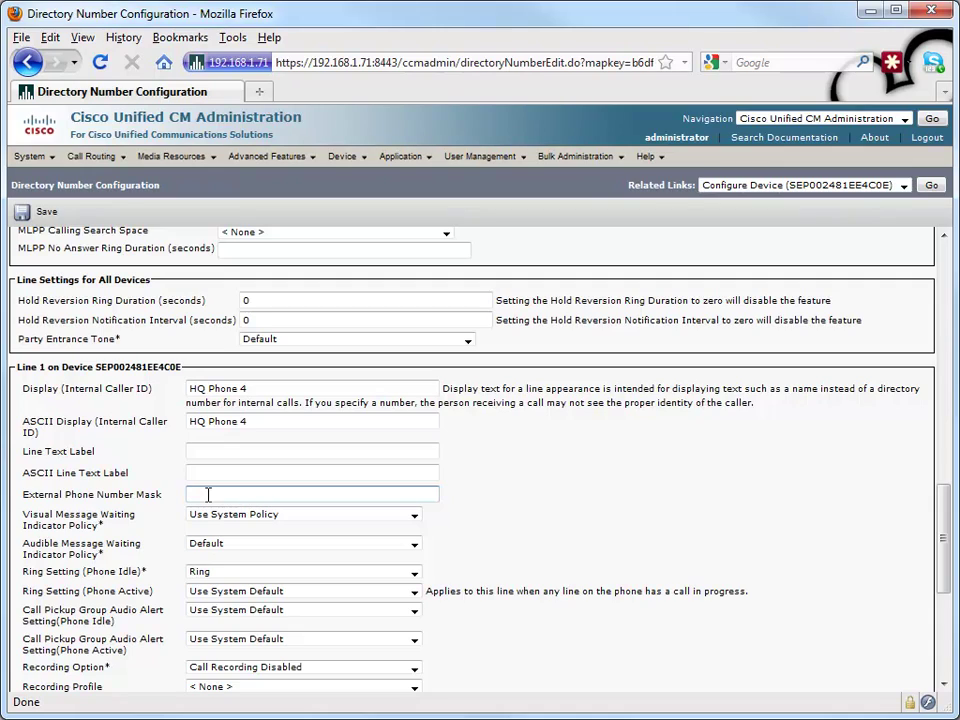
type("+")
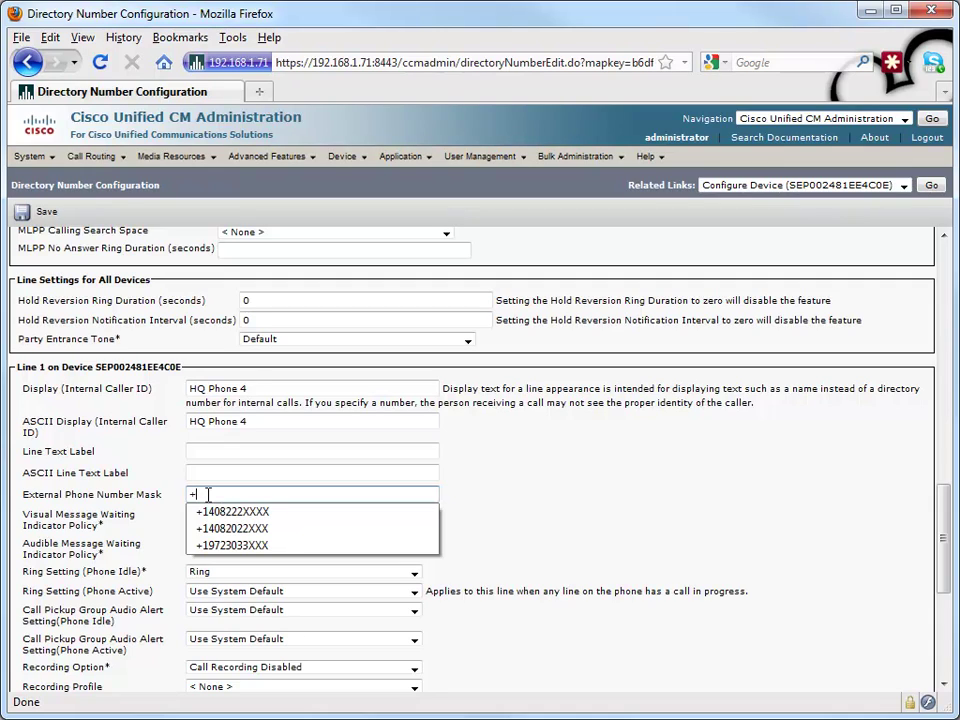
type("1408")
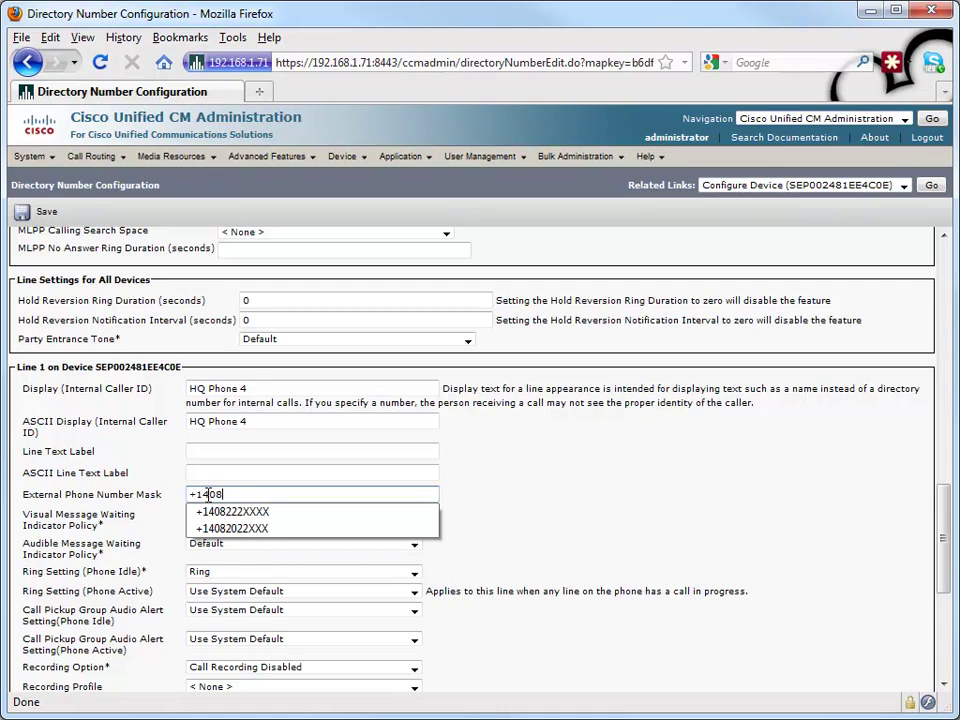
type("222")
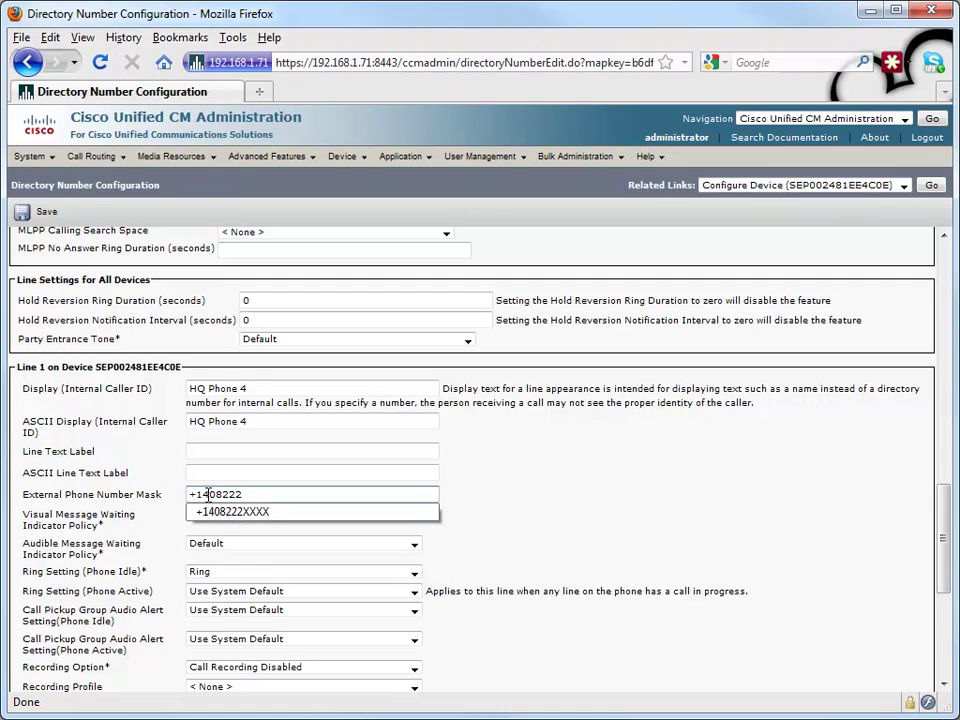
type("2")
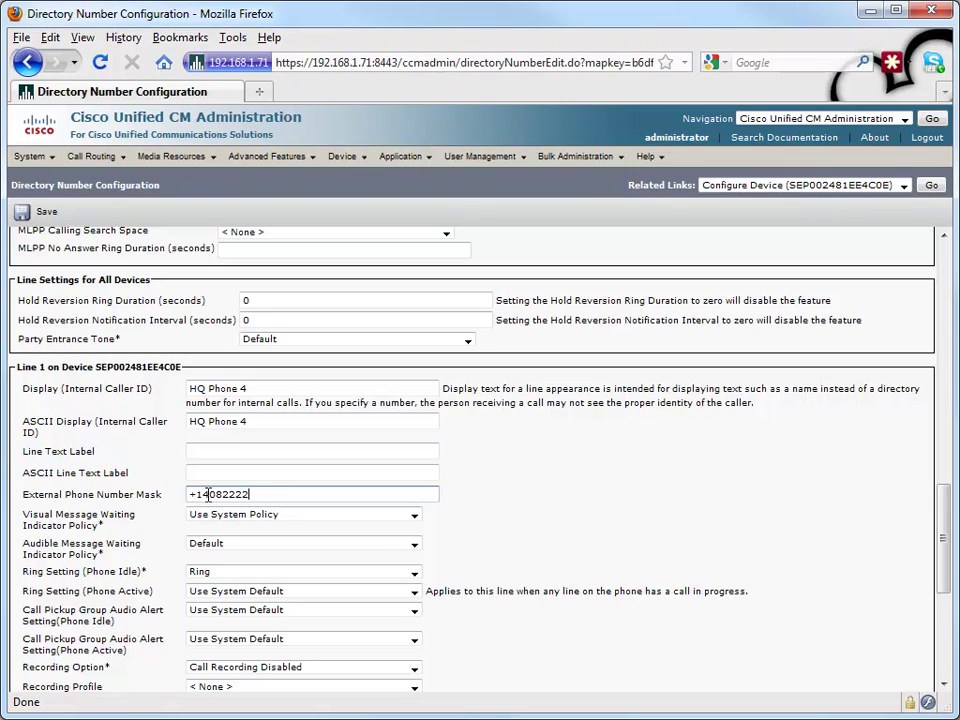
type("XXX")
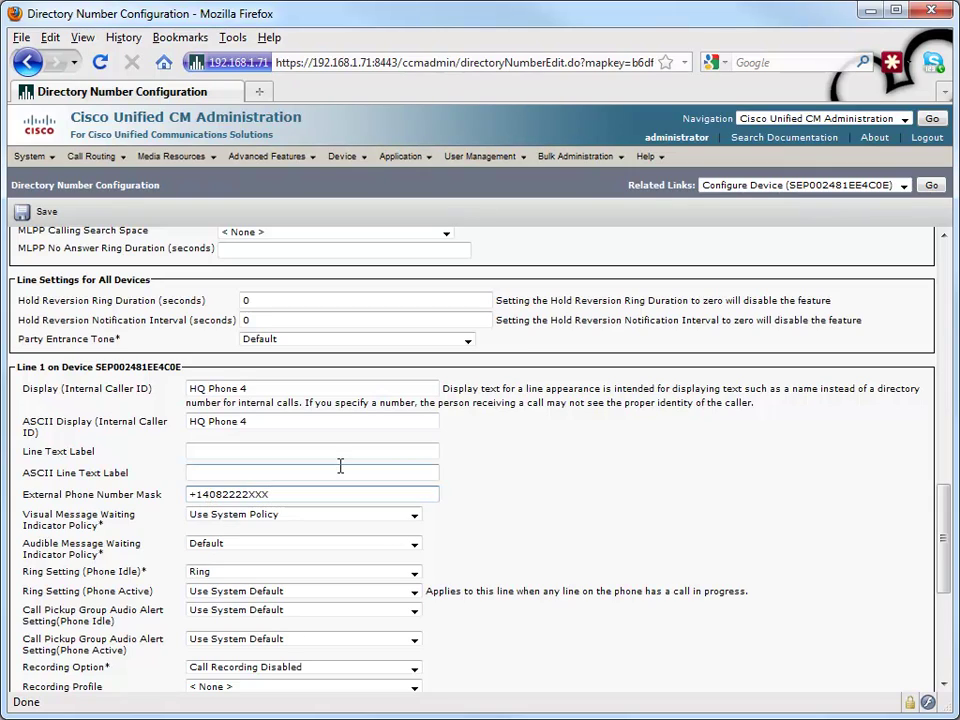
left_click(33, 220)
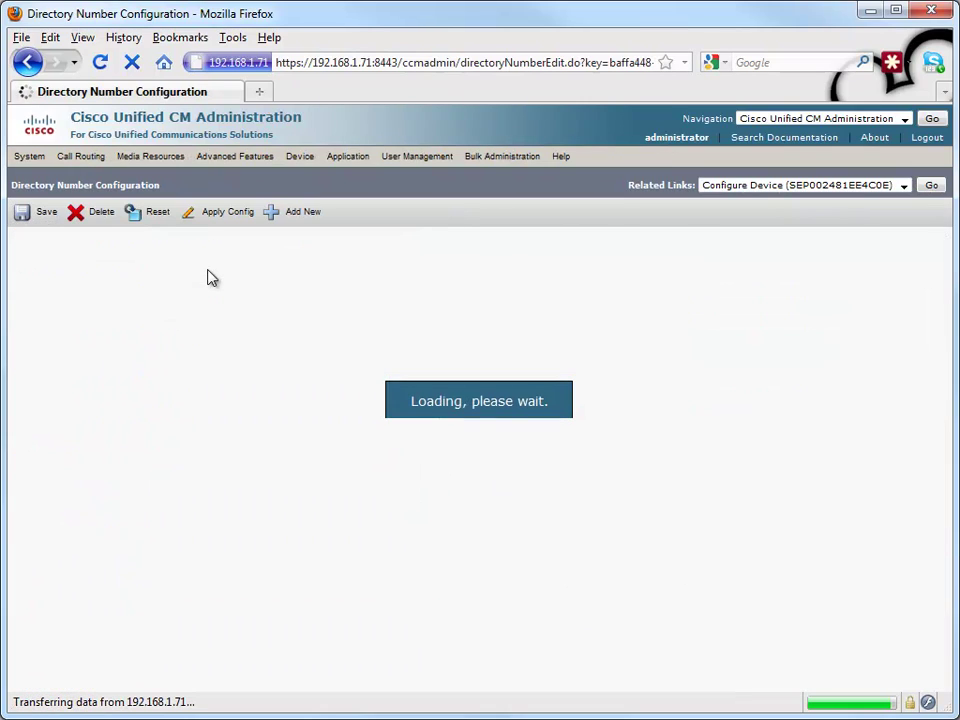
key("alt+Tab")
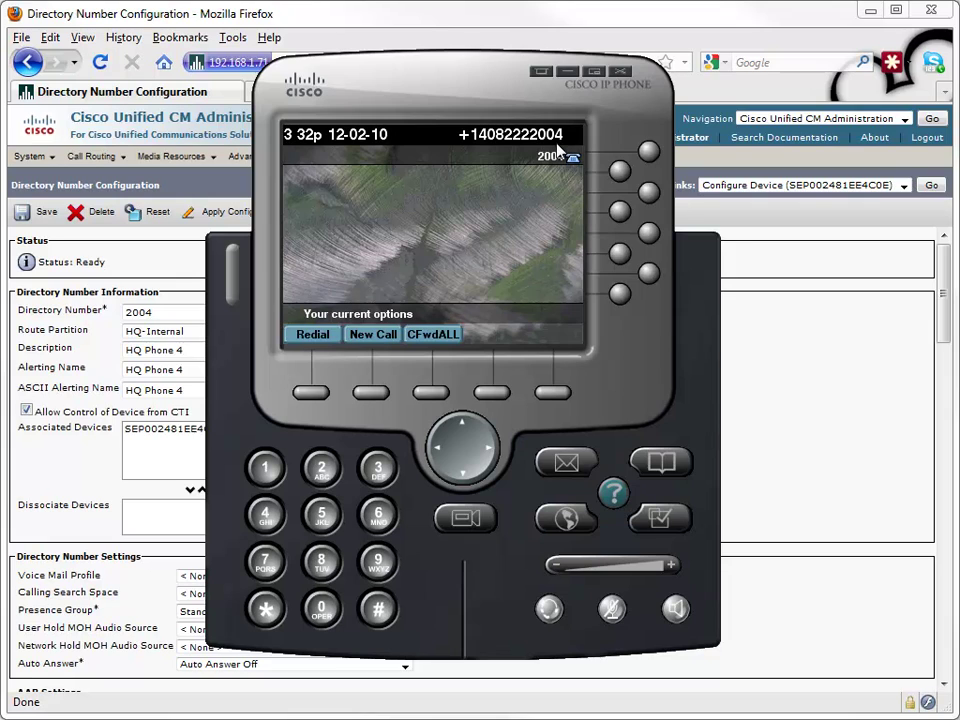
Step: Go off-hook on the speaker and dial 2001 to call HQ Phone 1
left_click(676, 608)
left_click(321, 467)
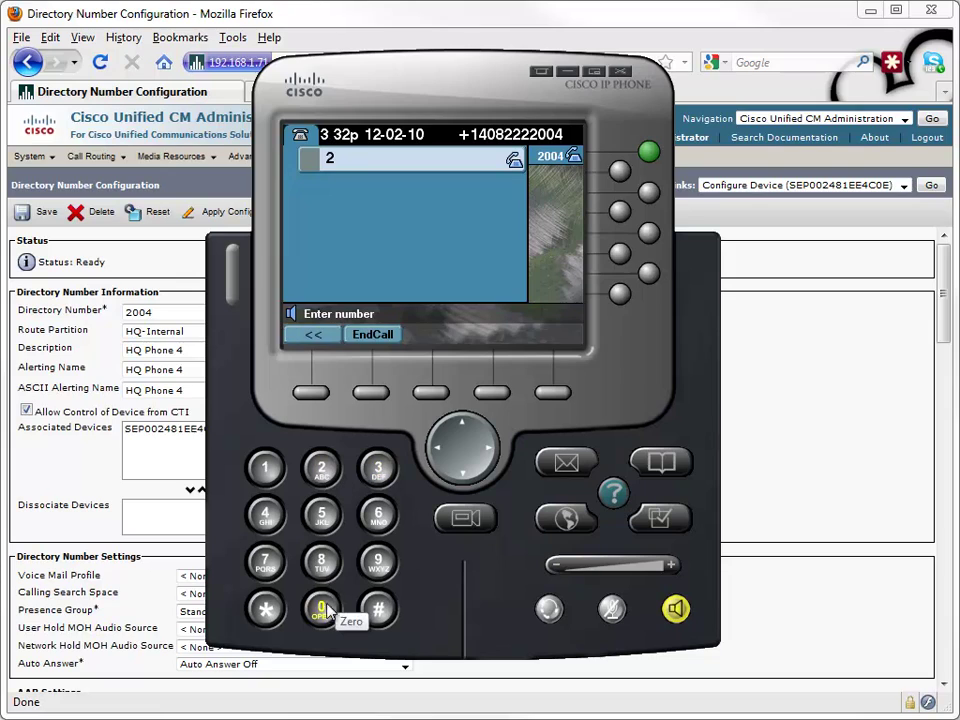
double_click(321, 608)
left_click(265, 468)
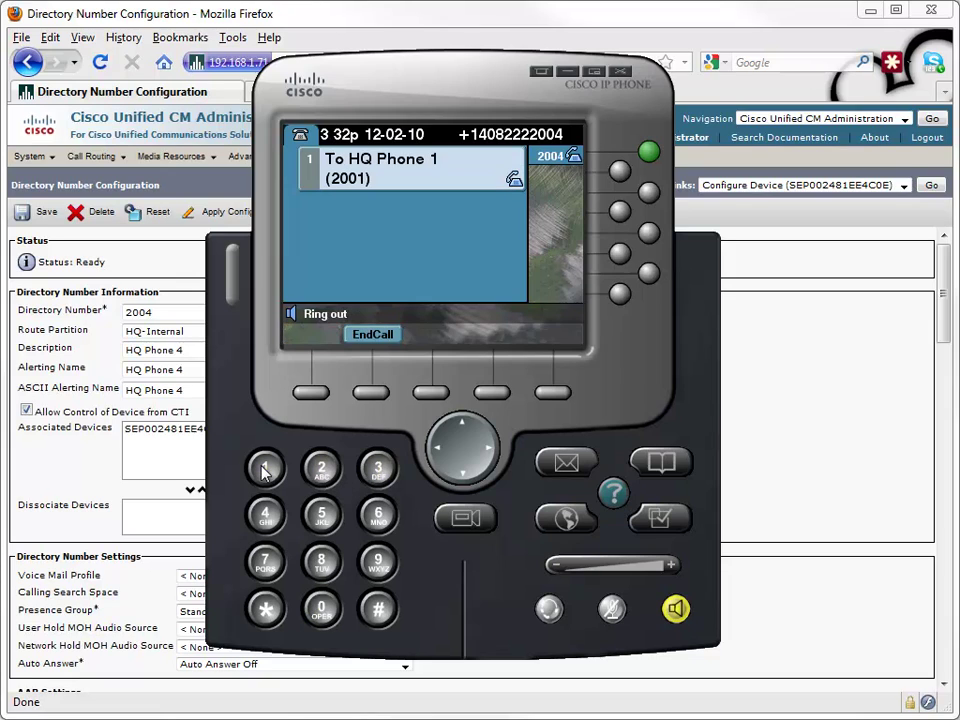